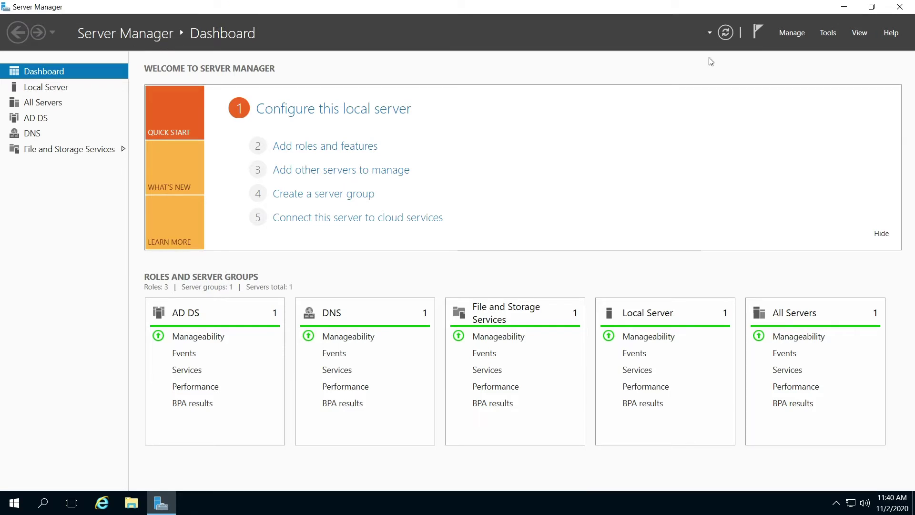
Launch the Services console from the Server Manager Tools menu
click(828, 34)
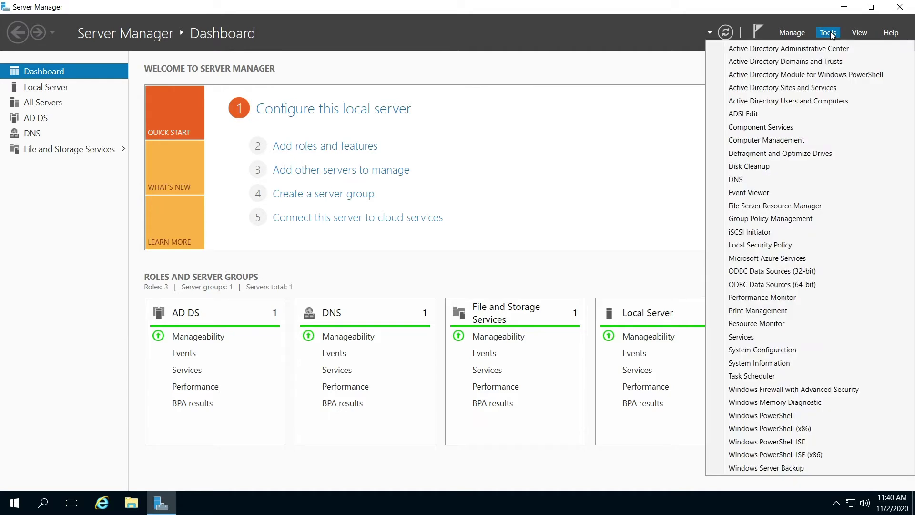
click(755, 339)
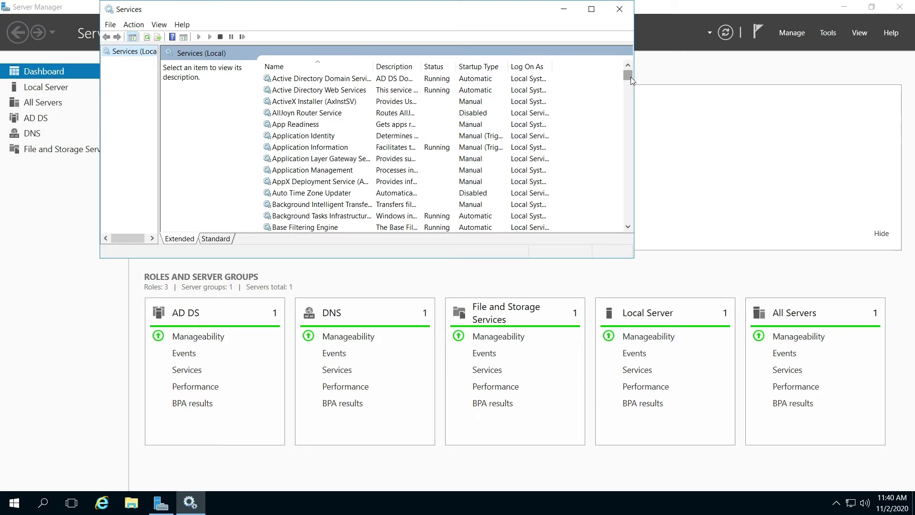
mouse_move(627, 75)
mouse_down()
mouse_move(629, 170)
mouse_move(629, 150)
mouse_up()
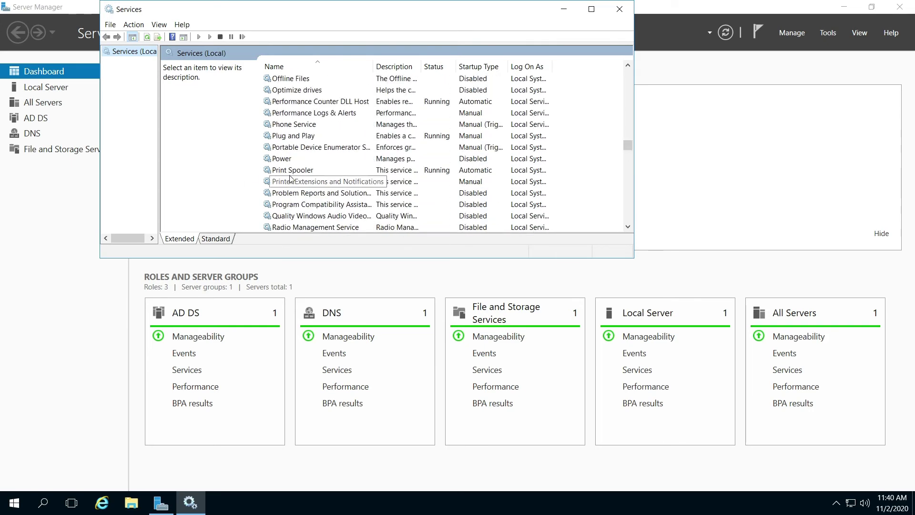
Select the Print Spooler service in the services list
click(292, 170)
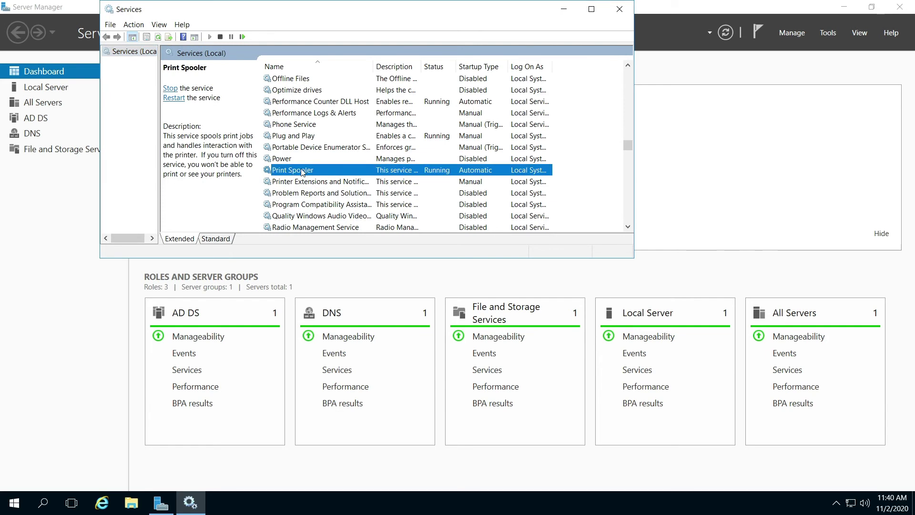
View Print Spooler's dependencies on HTTP Service and Remote Procedure Call (RPC)
double_click(301, 172)
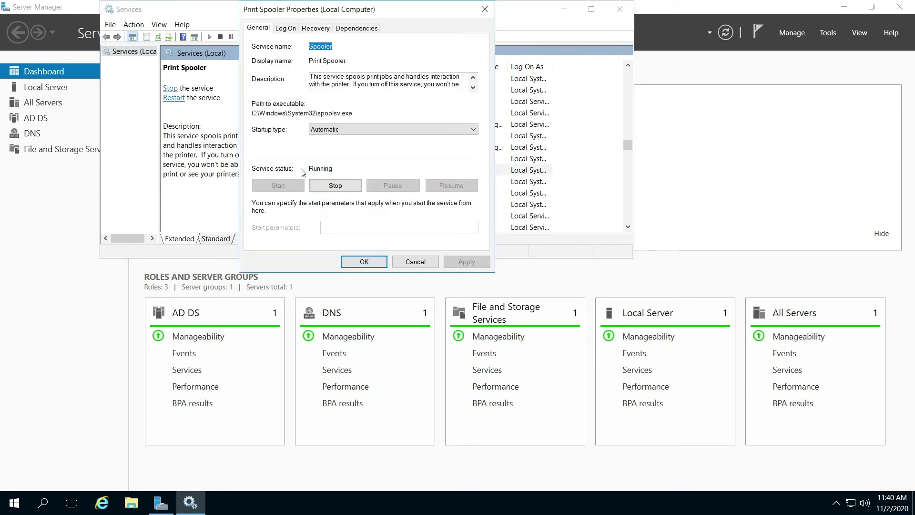
click(355, 28)
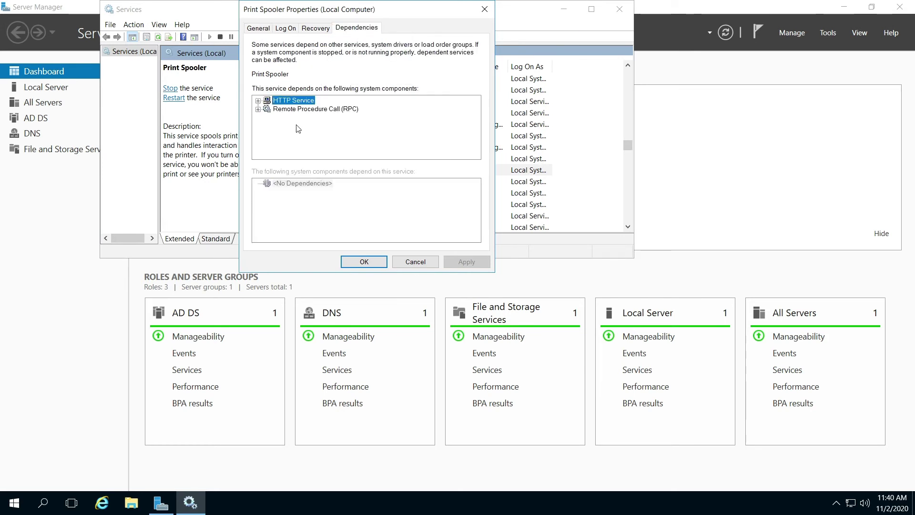